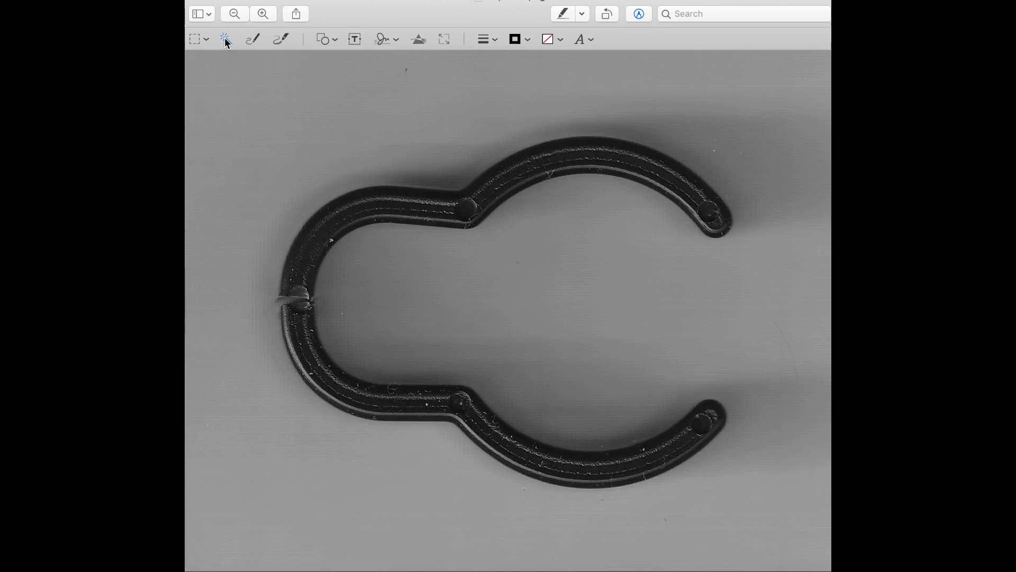
# - Erase the grey background, the shadow inside the clip's curve and the top-edge shadow from the scan
pyautogui.moveTo(384, 145); pyautogui.dragTo(376, 129)
pyautogui.moveTo(575, 330); pyautogui.dragTo(575, 330)
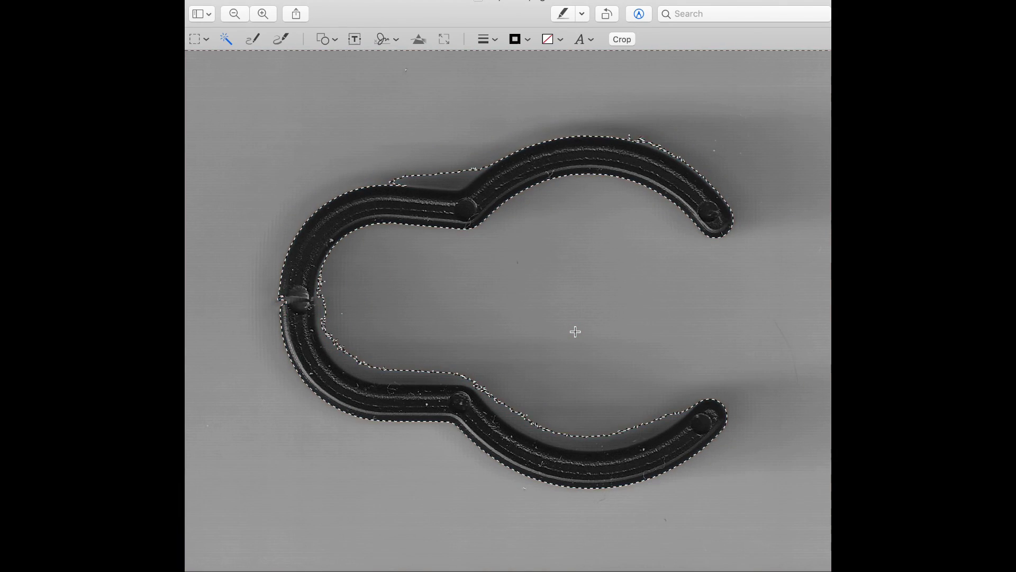
pyautogui.press('Delete')
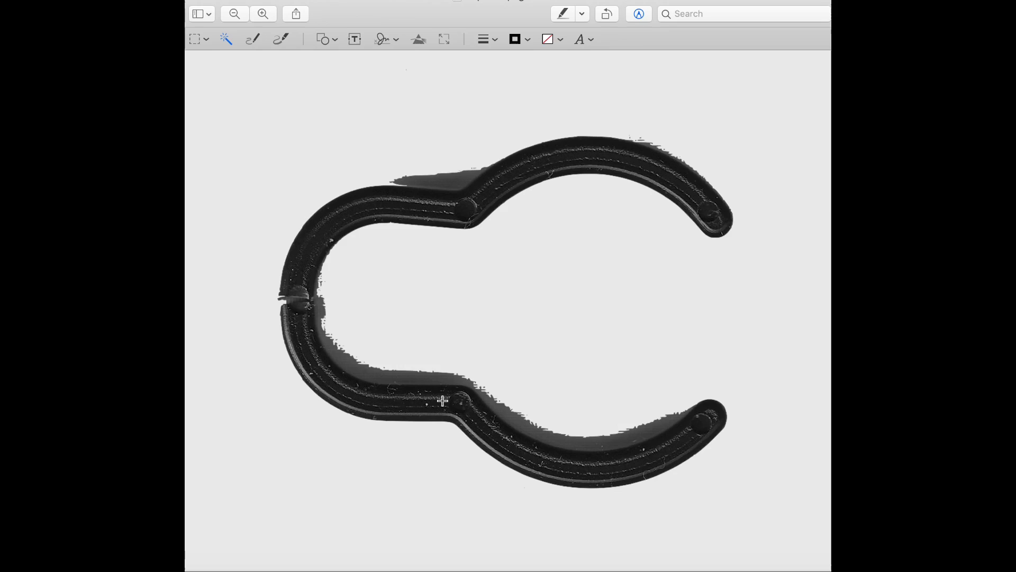
pyautogui.moveTo(443, 401); pyautogui.dragTo(321, 318)
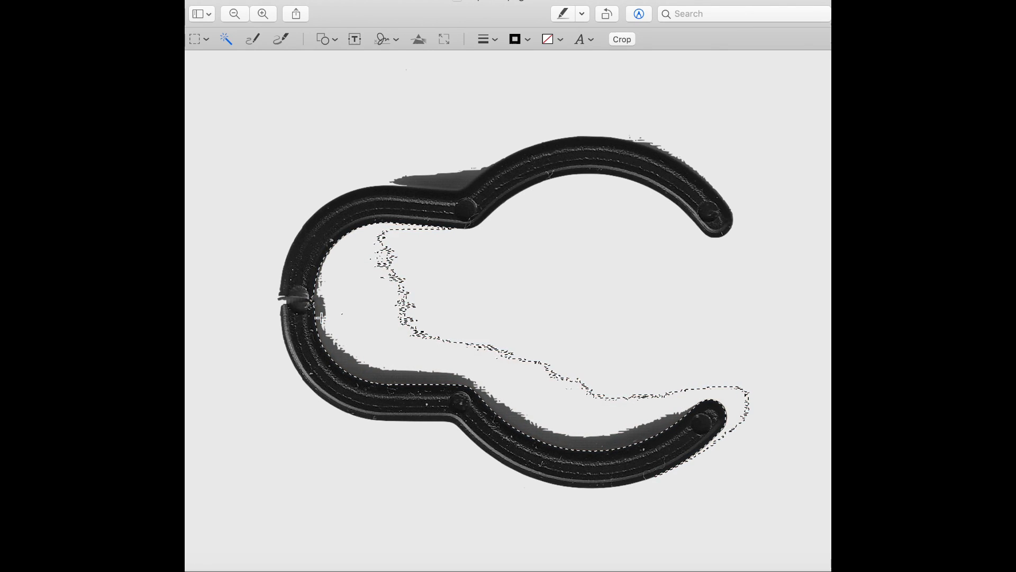
pyautogui.press('Delete')
pyautogui.moveTo(499, 167); pyautogui.dragTo(425, 176)
pyautogui.press('Delete')
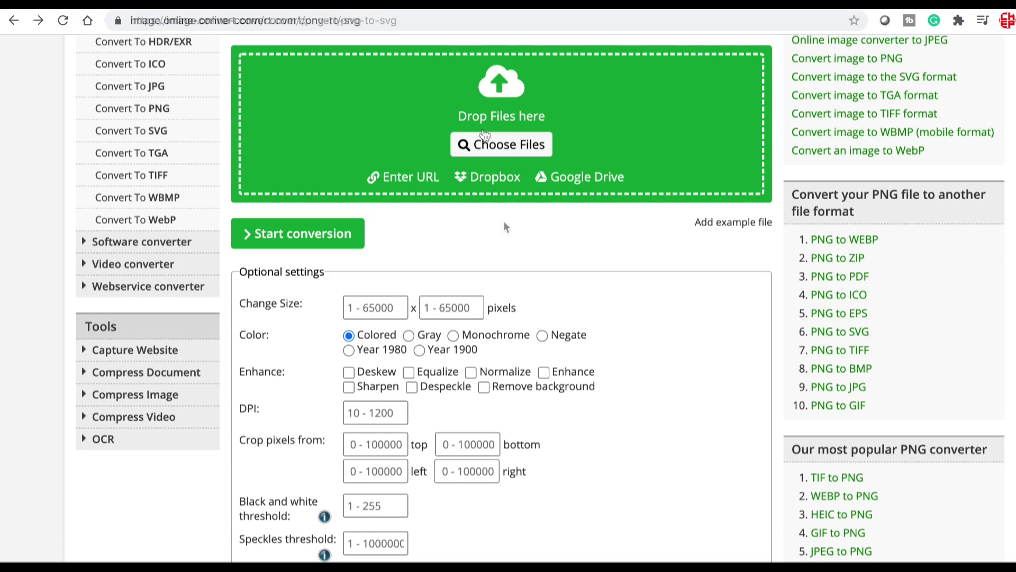
# - Upload clip.png to the Online-Convert page
pyautogui.click(496, 144)
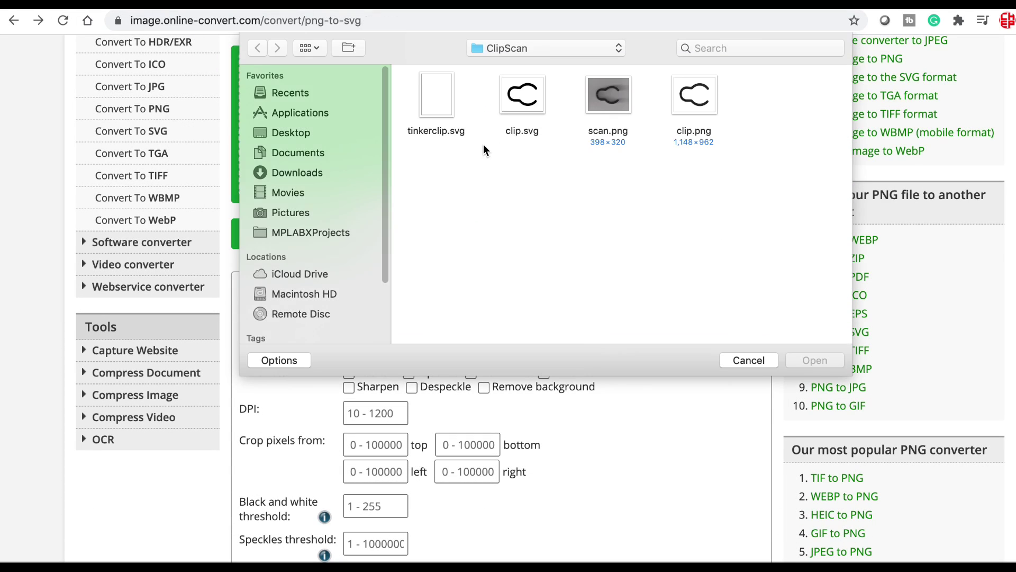
pyautogui.click(692, 107)
pyautogui.click(818, 361)
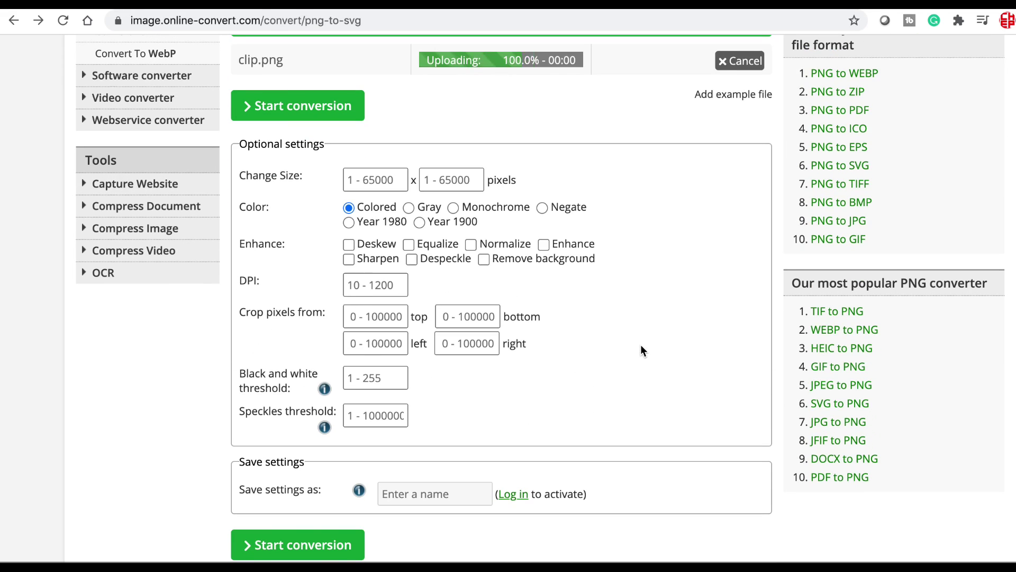
# - Set the speckles threshold to 1000 and convert clip.png to SVG
pyautogui.click(376, 426)
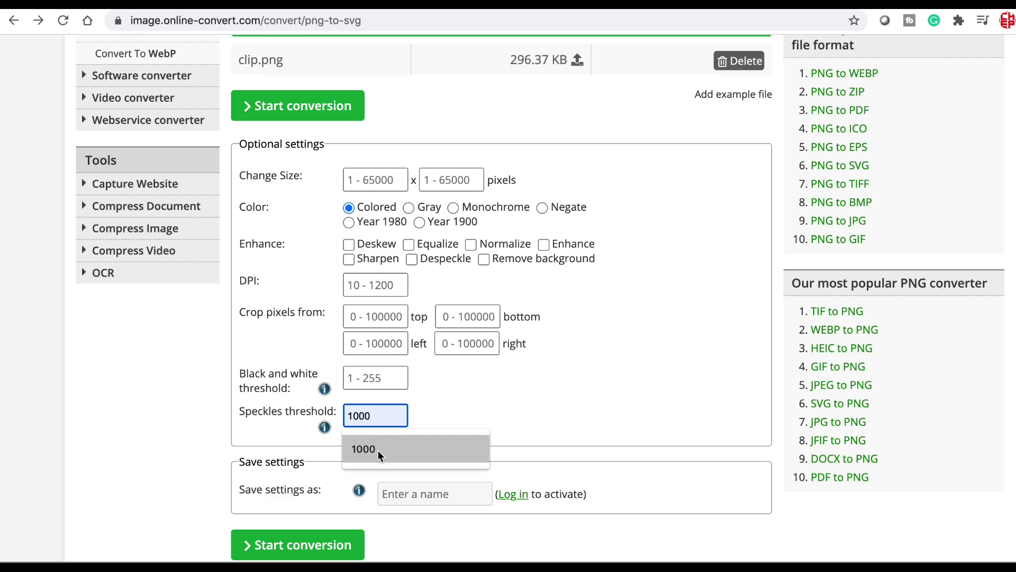
pyautogui.click(377, 450)
pyautogui.scroll(-3, 583, 393)
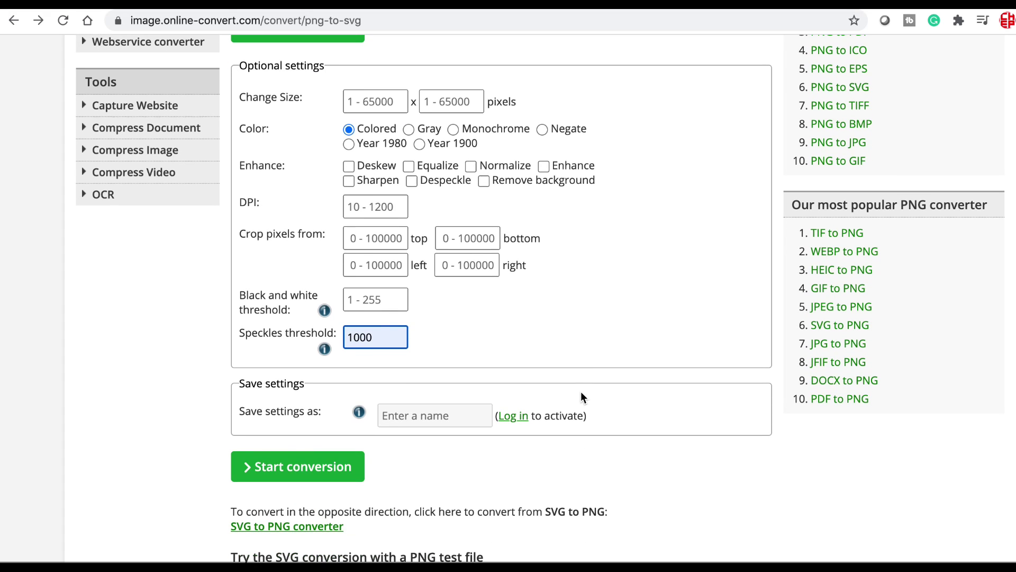
pyautogui.click(323, 468)
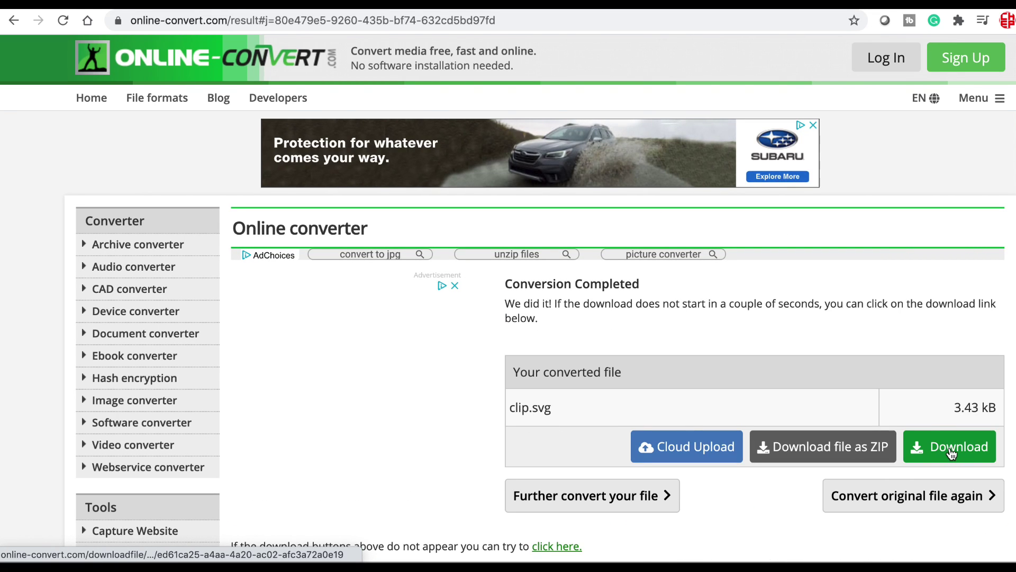
# - Download clip.svg and scroll through it to check the clean black traced outline
pyautogui.click(951, 454)
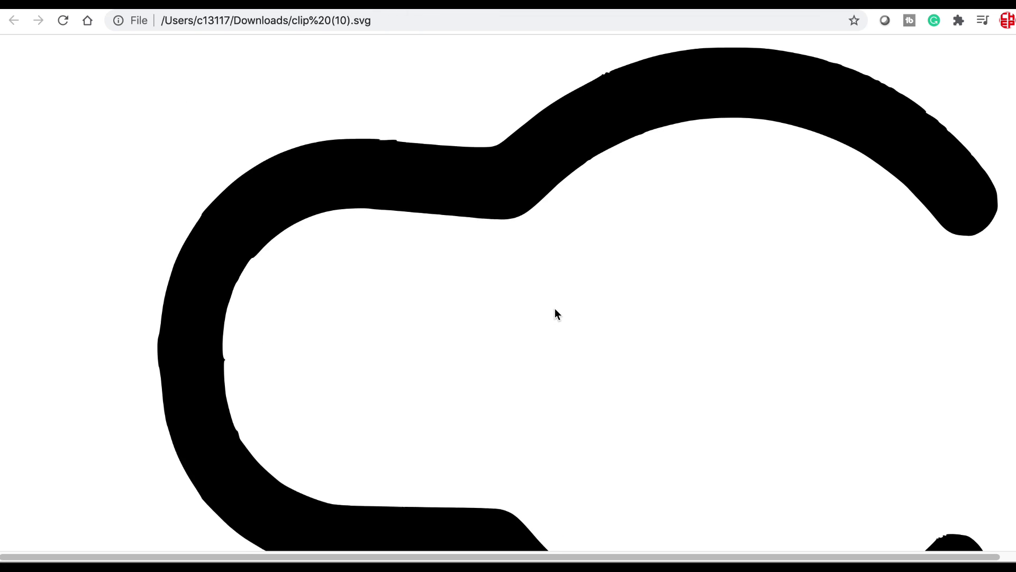
pyautogui.scroll(-3, 556, 309)
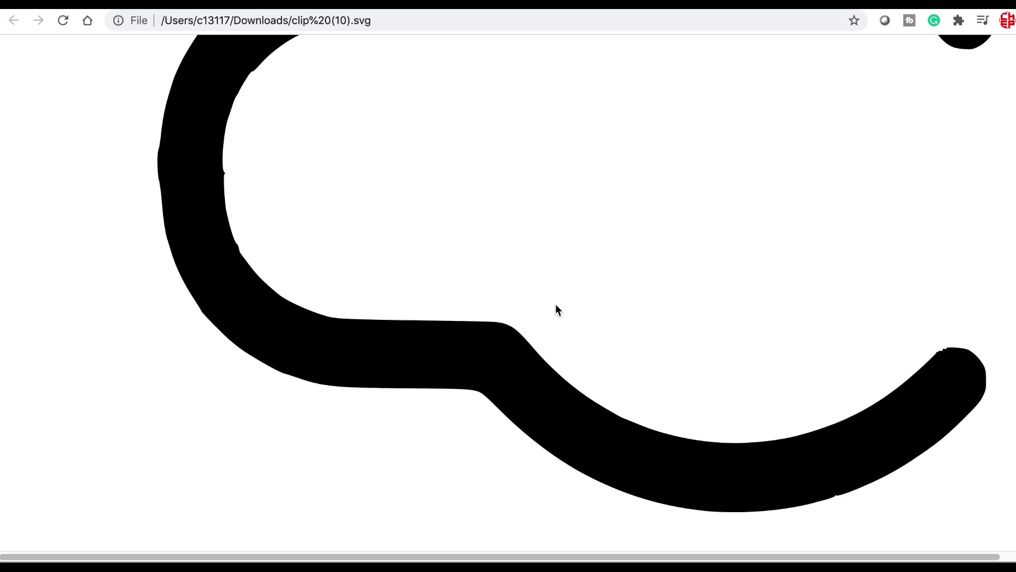
pyautogui.scroll(6, 556, 310)
pyautogui.scroll(1, 556, 309)
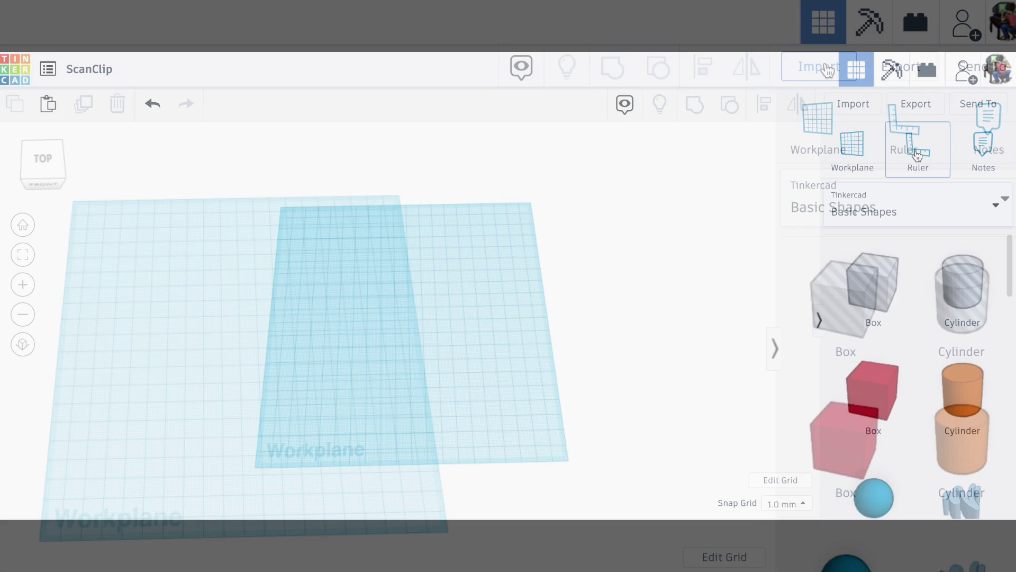
# - Import clip.svg onto the ScanClip workplane
pyautogui.click(827, 69)
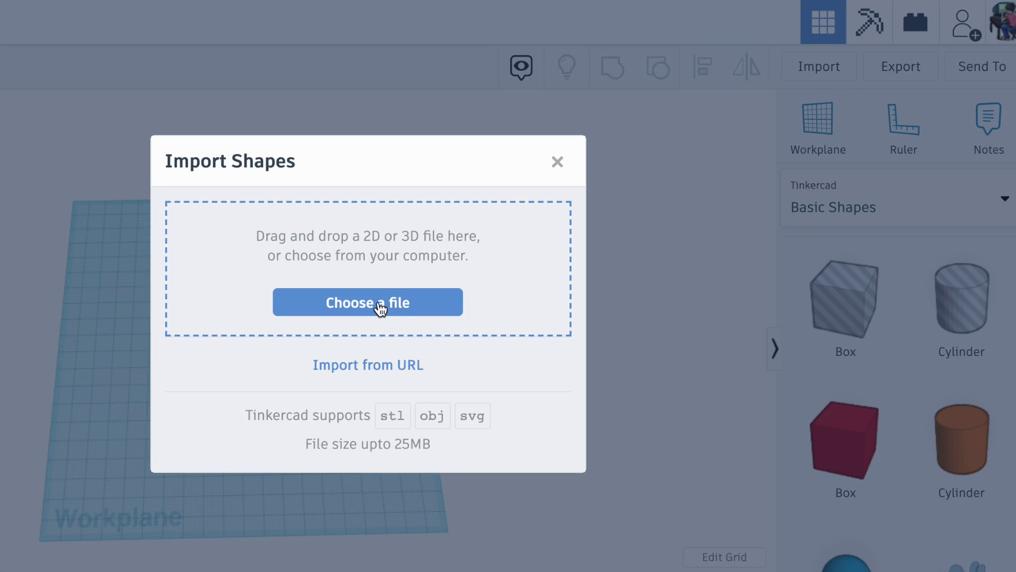
pyautogui.click(380, 308)
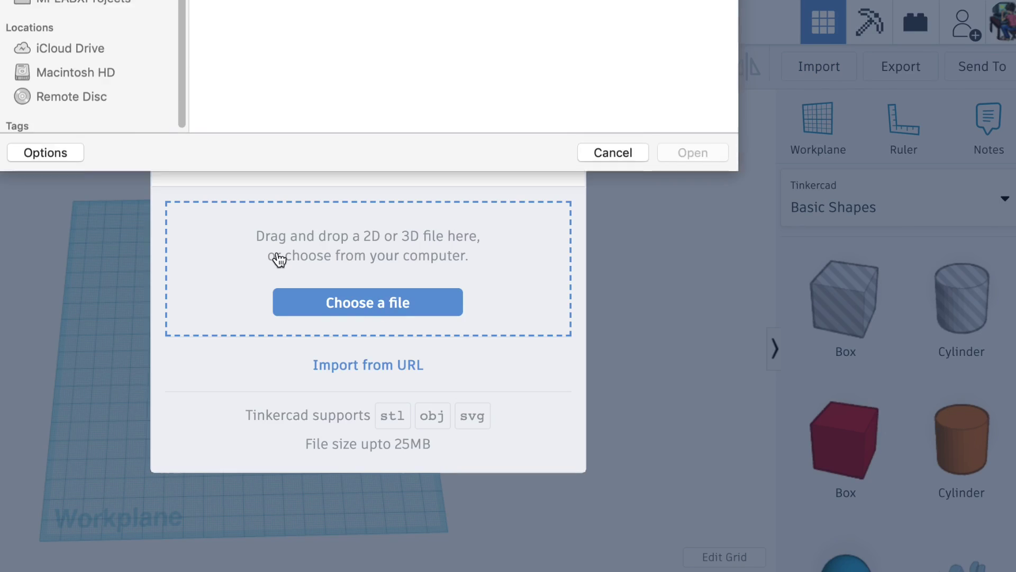
pyautogui.click(266, 84)
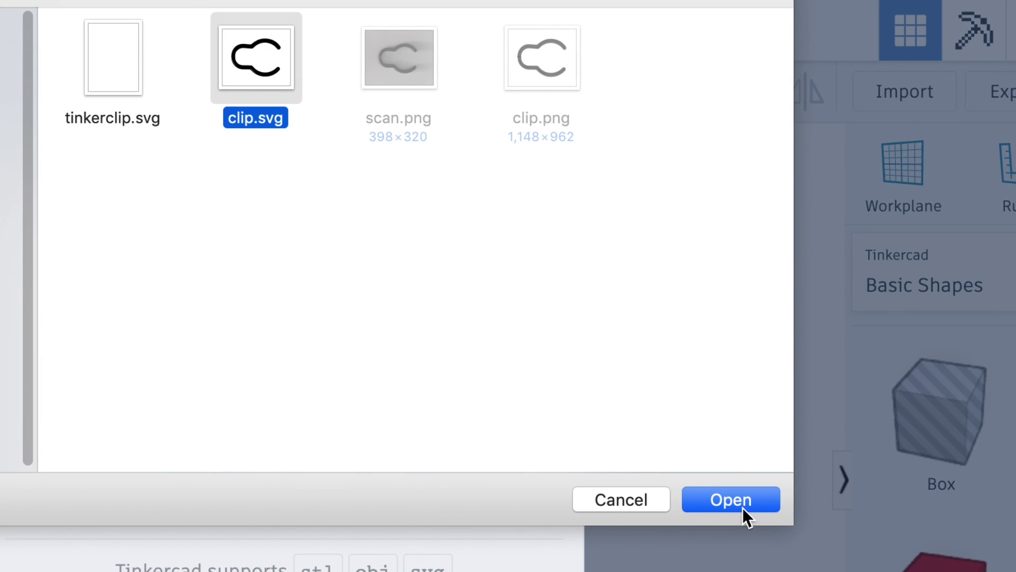
pyautogui.click(730, 499)
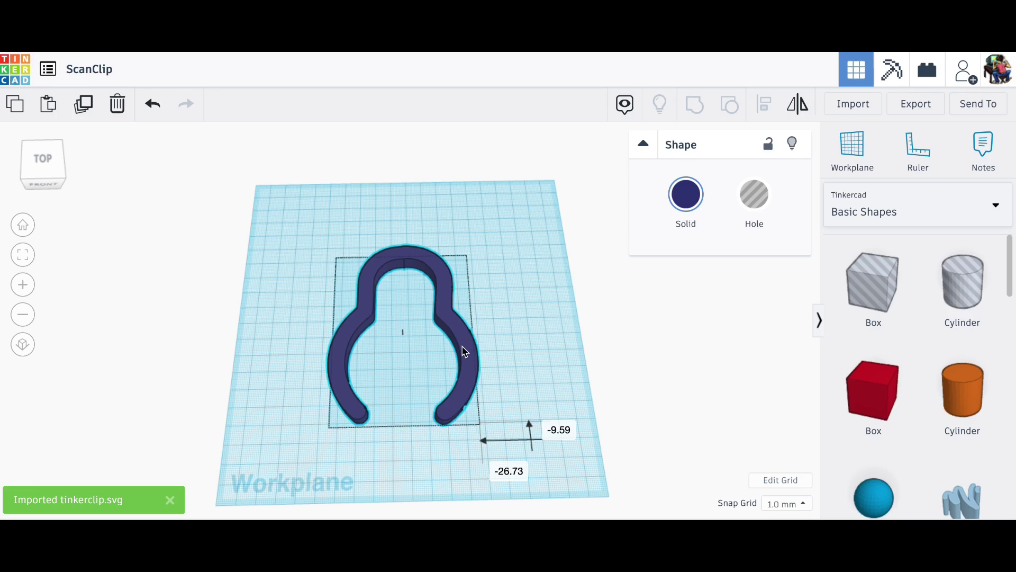
# - Resize the clip outline to 27.5 mm wide and 36.5 mm long using the ruler
pyautogui.click(916, 150)
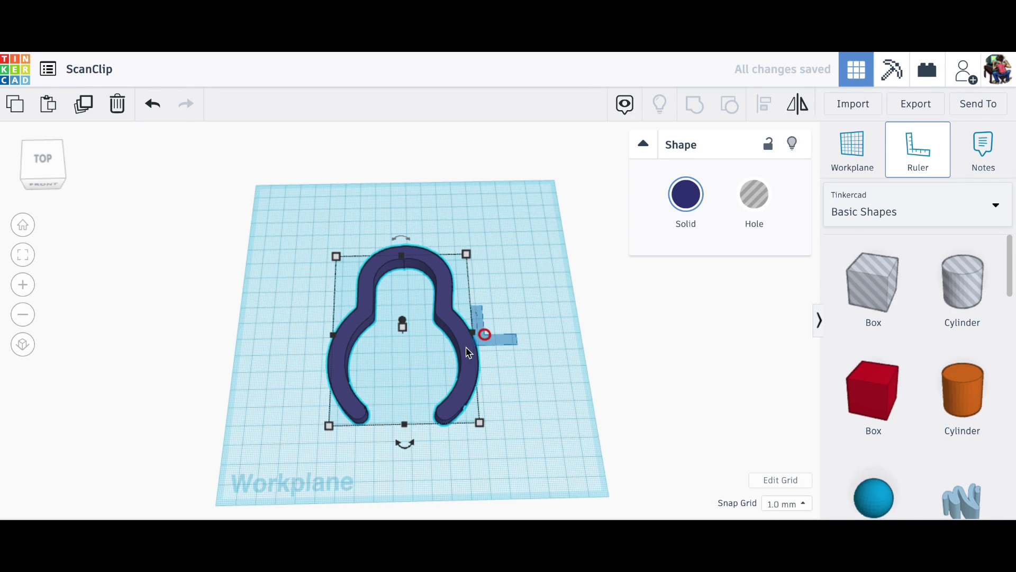
pyautogui.click(248, 453)
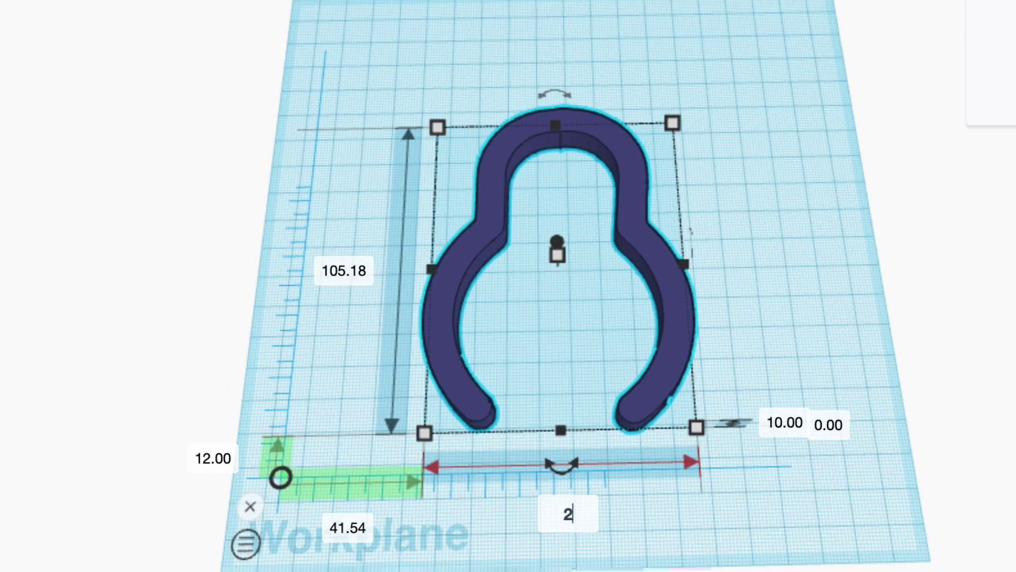
pyautogui.write('.5')
pyautogui.press('Return')
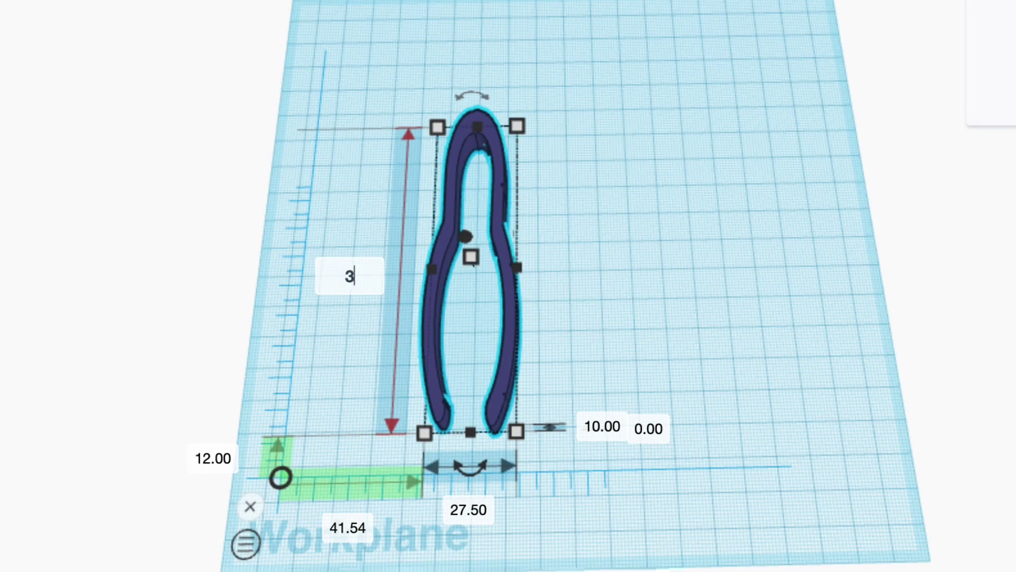
pyautogui.write('6.5')
pyautogui.press('Return')
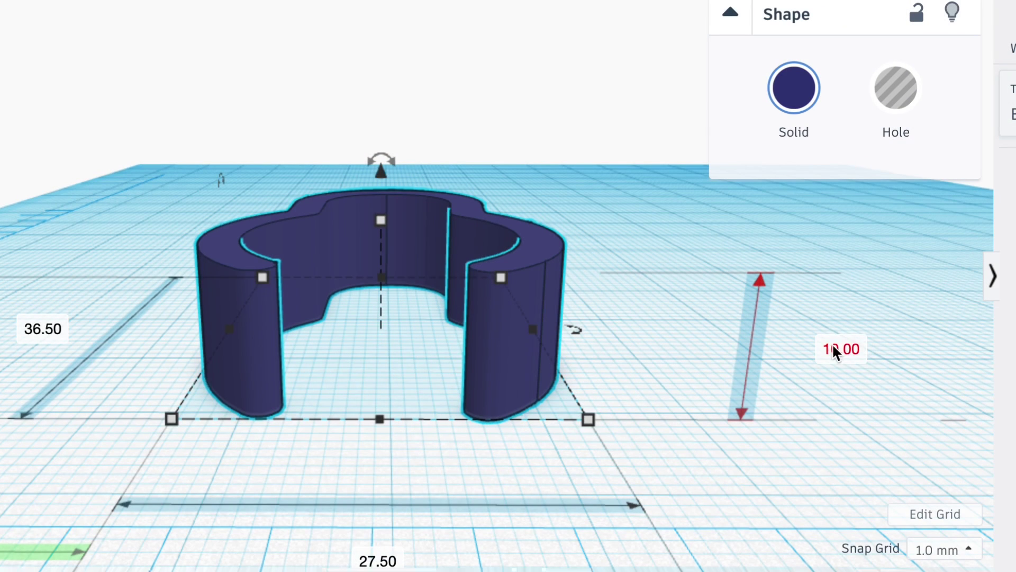
# - Set the clip's height to 13 mm and orbit to check it
pyautogui.click(837, 349)
pyautogui.write('13')
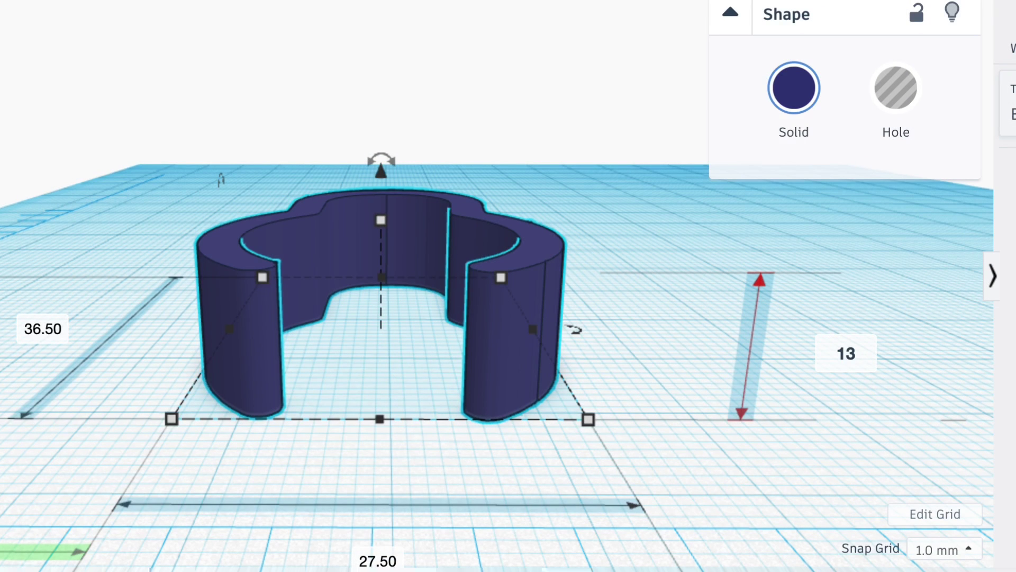
pyautogui.press('Return')
pyautogui.moveTo(625, 264); pyautogui.dragTo(641, 327, button='right')
pyautogui.moveTo(642, 326); pyautogui.dragTo(627, 336, button='right')
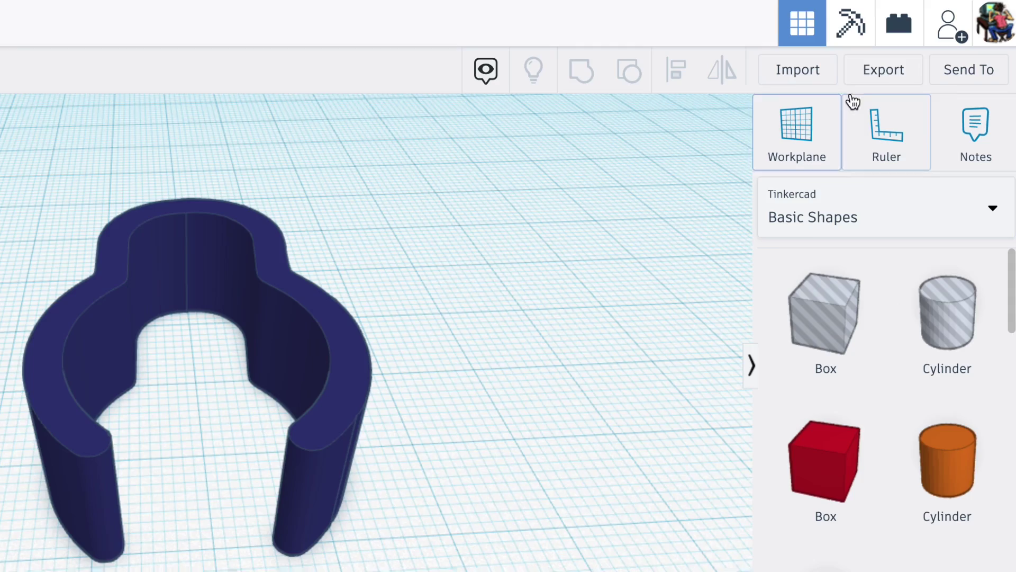
# - Export the clip as an STL file and load it onto the Ender-3 plate
pyautogui.click(876, 71)
pyautogui.click(411, 309)
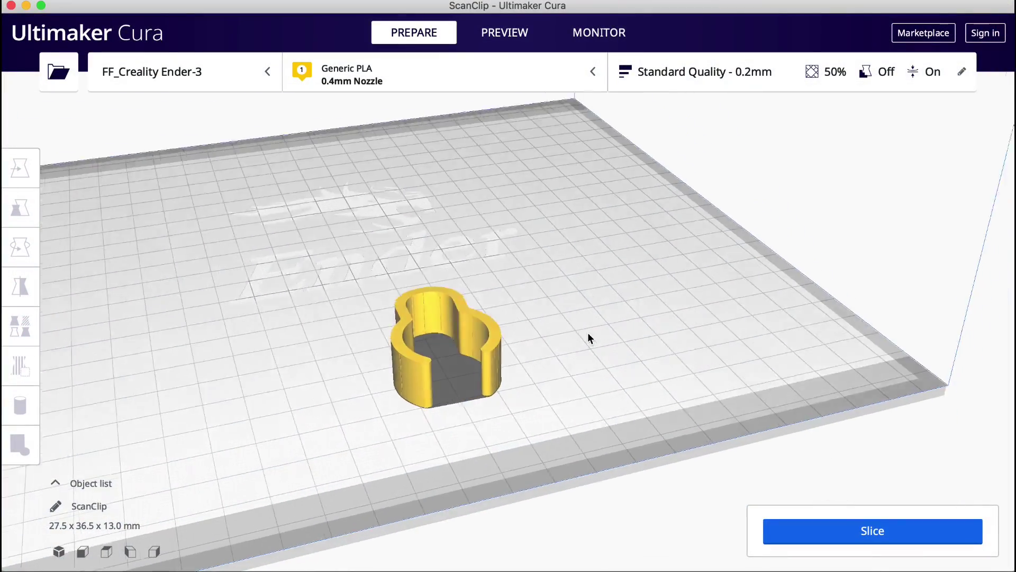
pyautogui.moveTo(588, 333); pyautogui.dragTo(603, 363, button='right')
# - Review the Quality and Shell sections of the custom print settings
pyautogui.click(779, 87)
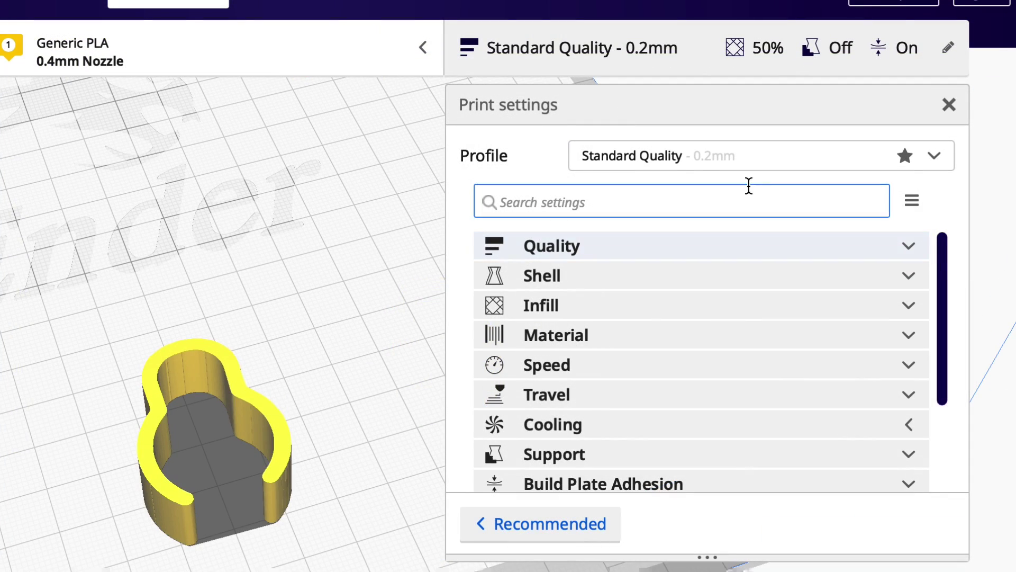
pyautogui.click(906, 246)
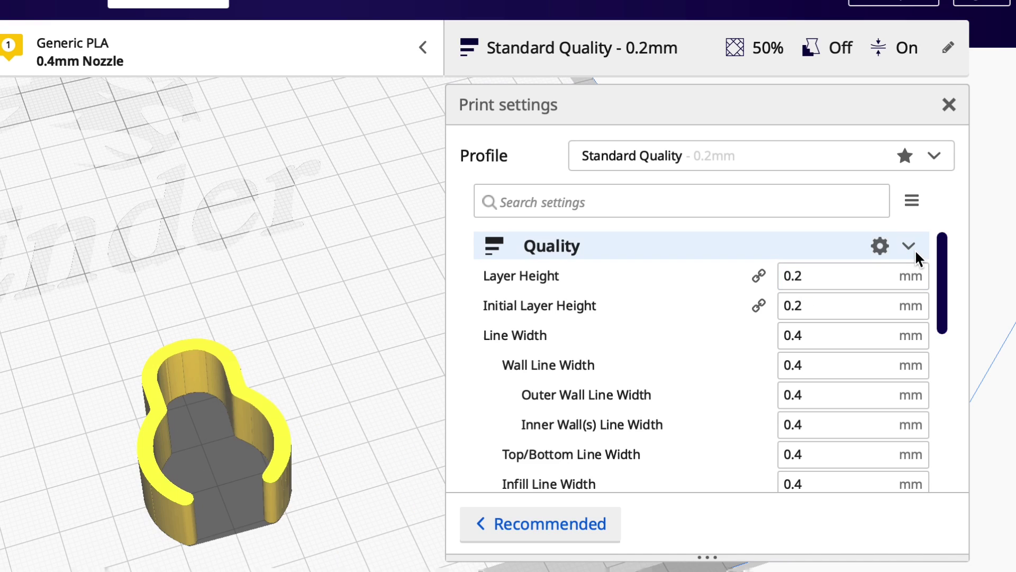
pyautogui.click(910, 244)
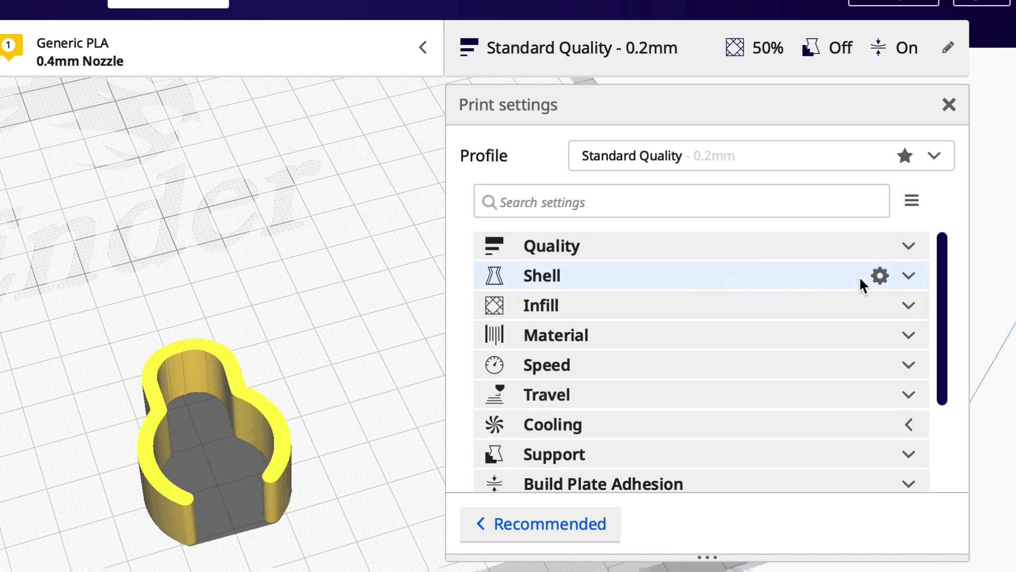
pyautogui.click(911, 274)
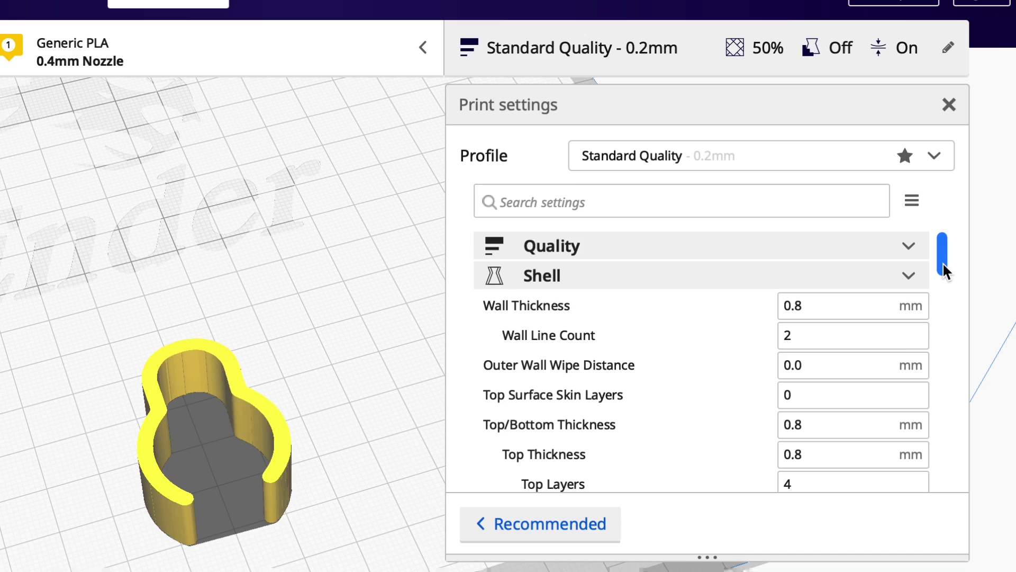
pyautogui.scroll(-3, 944, 272)
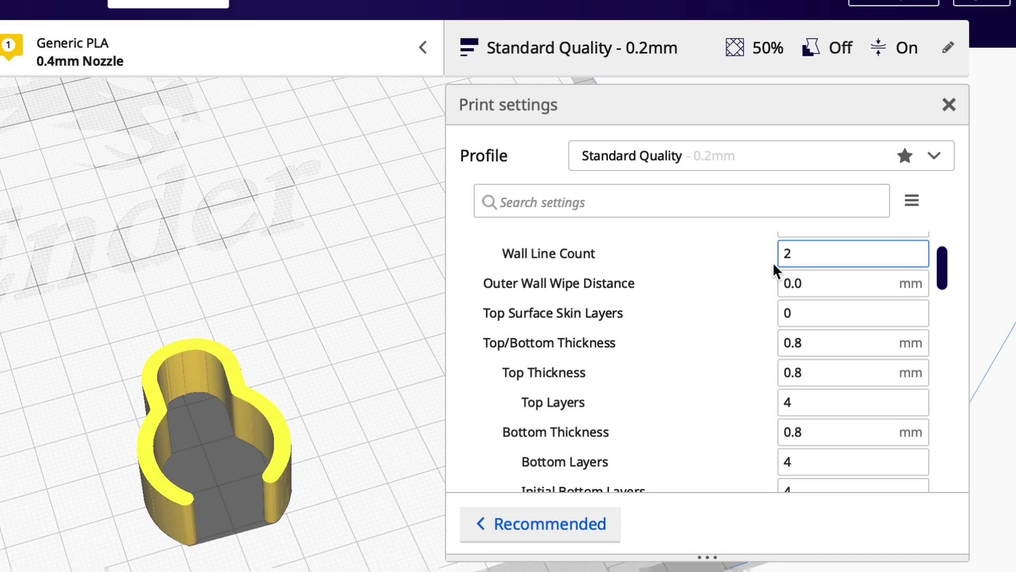
pyautogui.moveTo(798, 412)
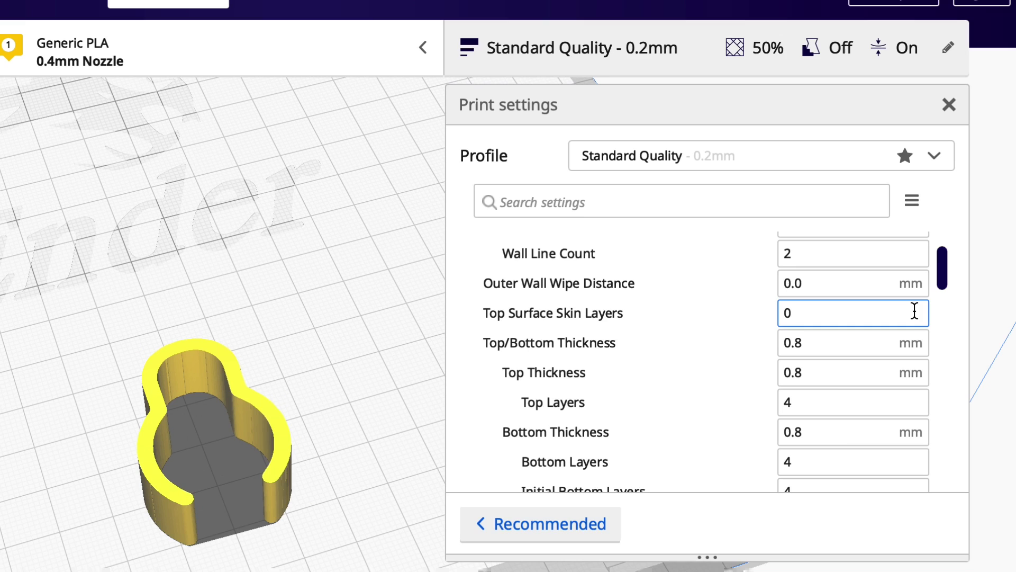
pyautogui.scroll(3, 944, 280)
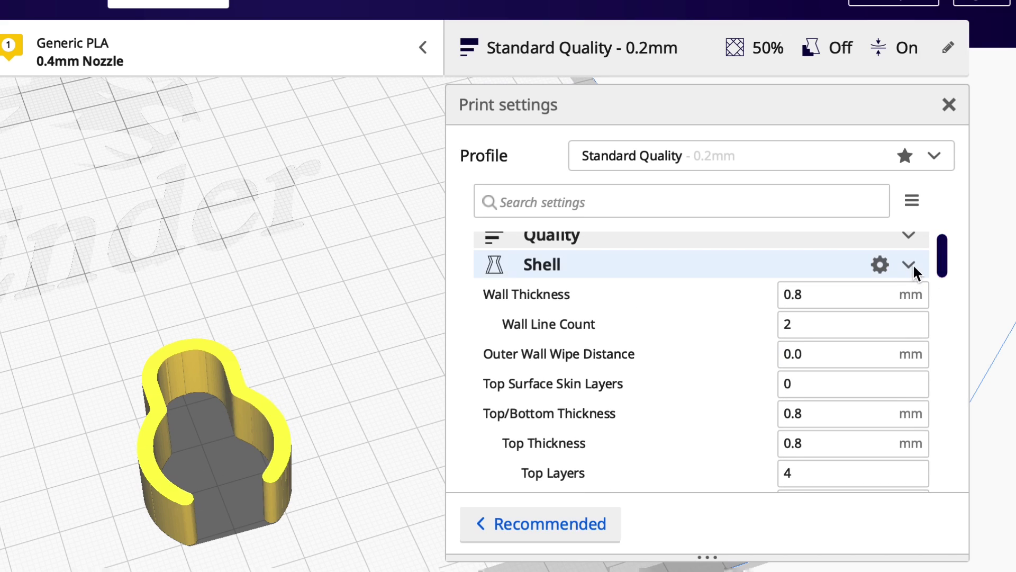
pyautogui.click(910, 265)
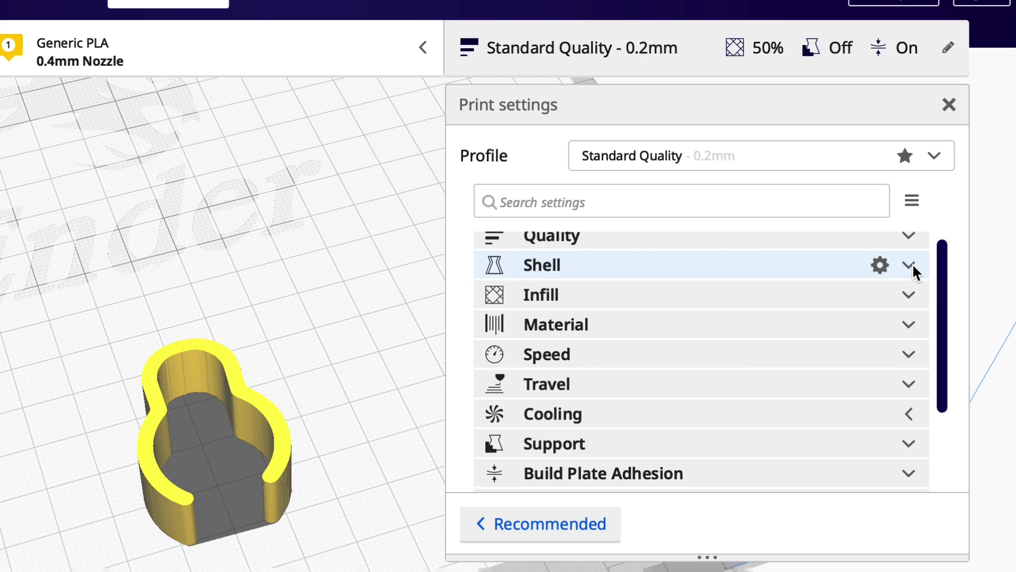
# - Check the Infill (50% cubic) and Build Plate Adhesion (Raft) settings
pyautogui.click(909, 295)
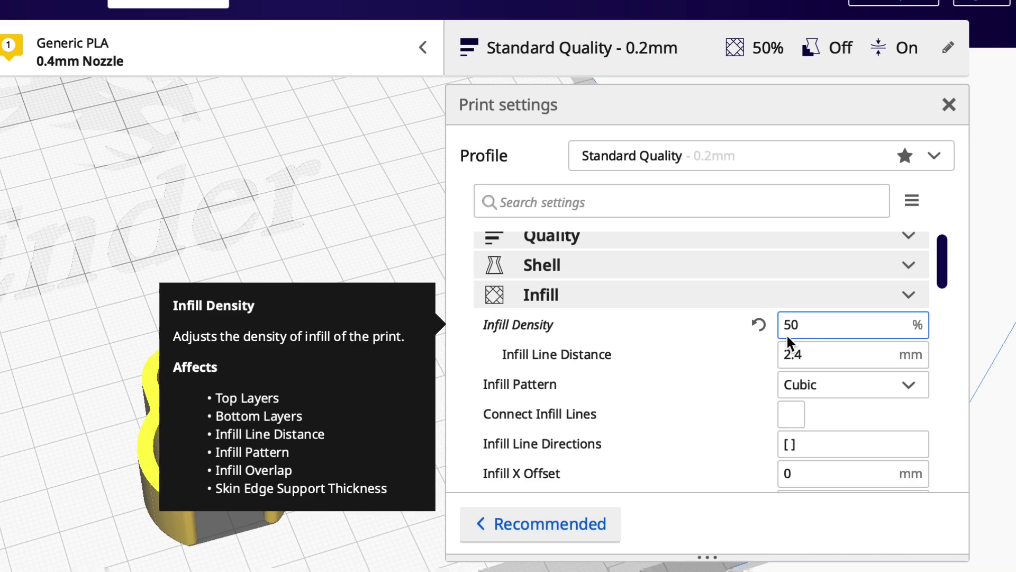
pyautogui.click(908, 295)
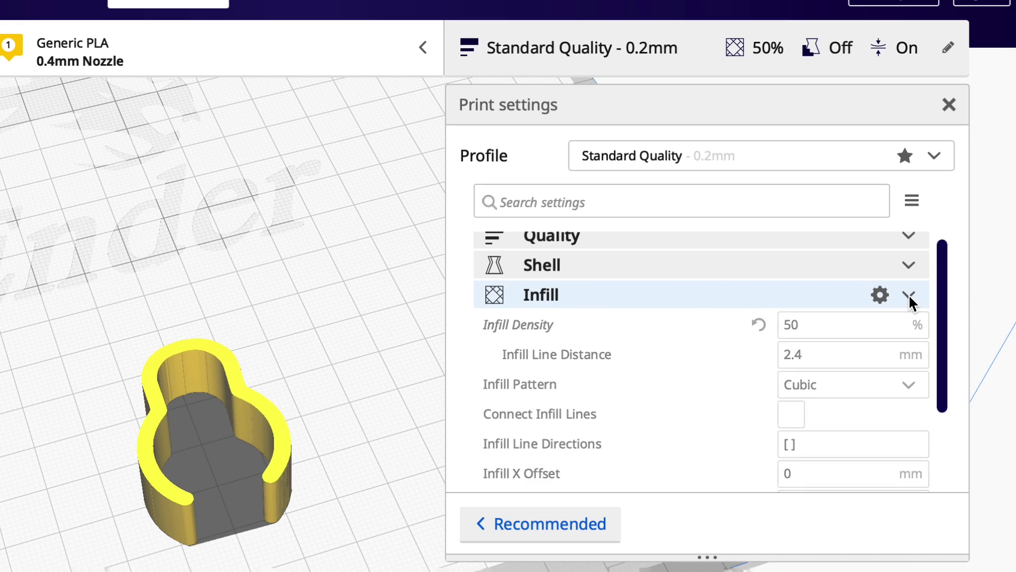
pyautogui.moveTo(943, 287); pyautogui.dragTo(915, 345)
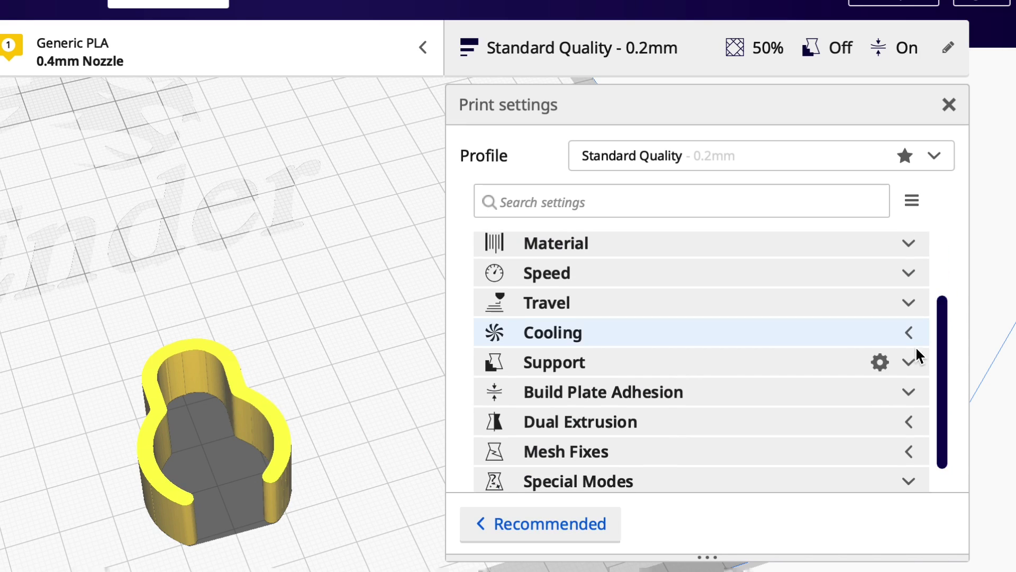
pyautogui.click(909, 392)
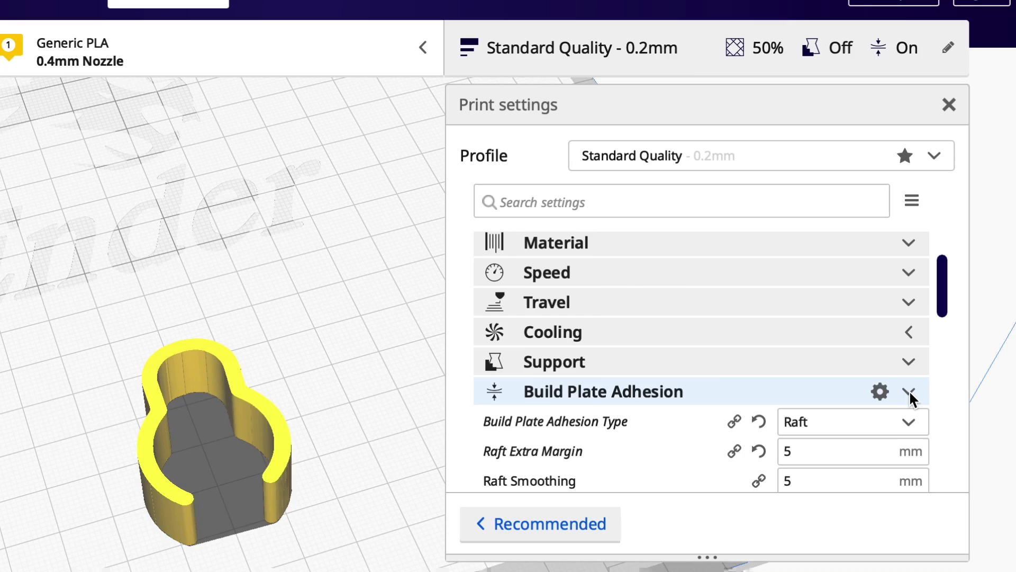
pyautogui.click(909, 391)
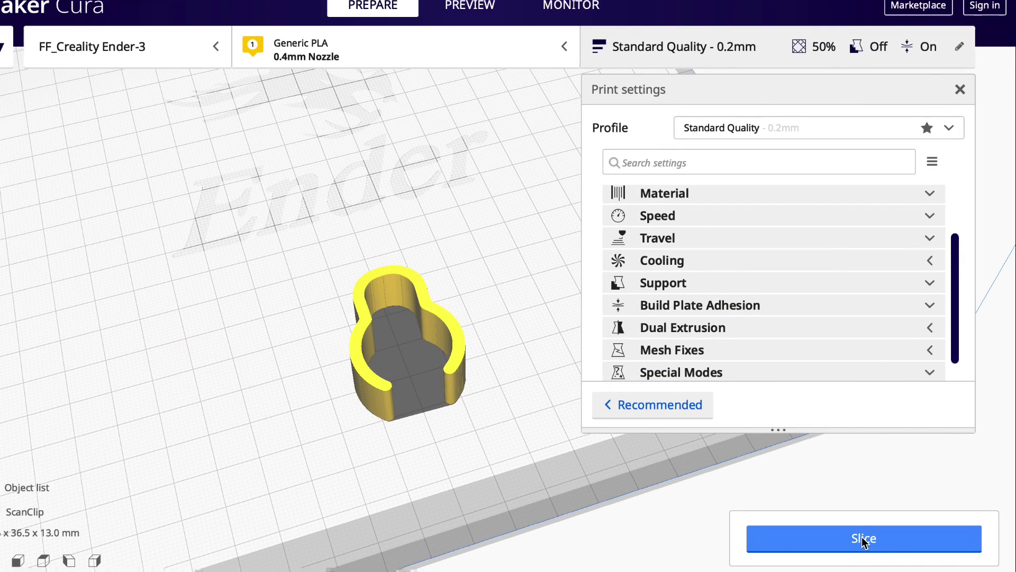
# - Slice ScanClip (41 min, 5 g) and tilt the layer preview to show the raft
pyautogui.click(864, 540)
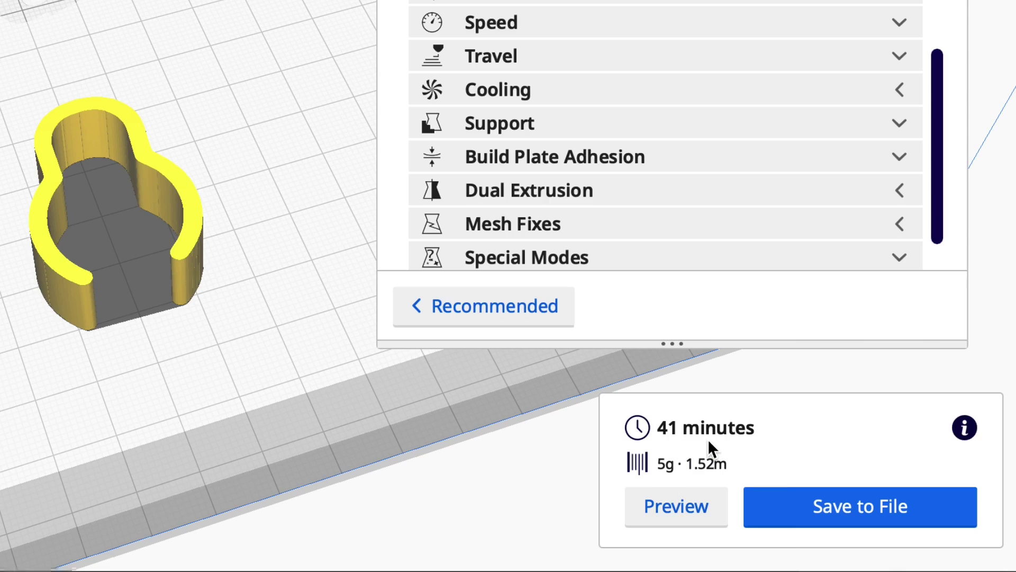
pyautogui.click(672, 511)
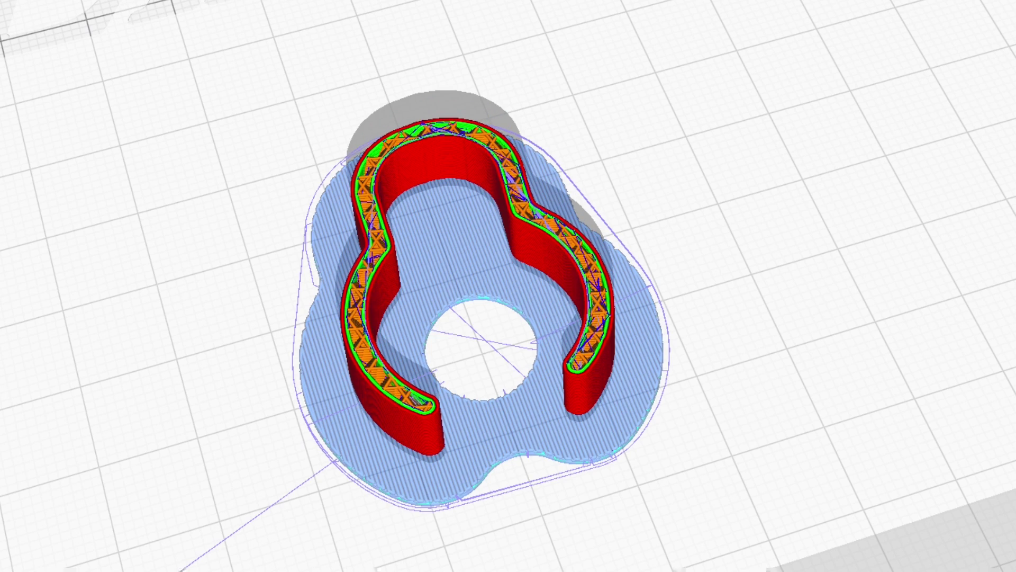
pyautogui.moveTo(850, 153); pyautogui.dragTo(892, 222, button='right')
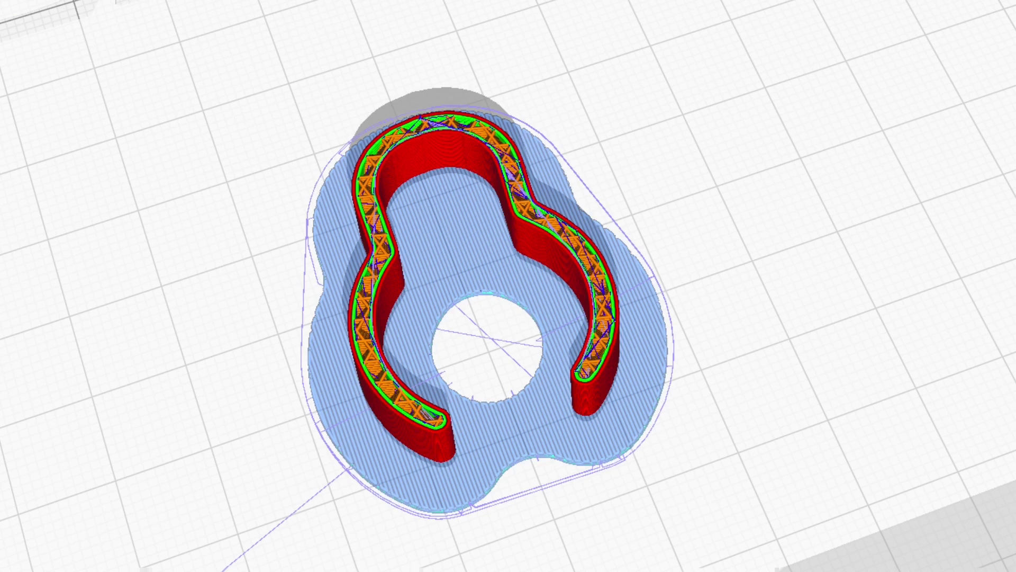